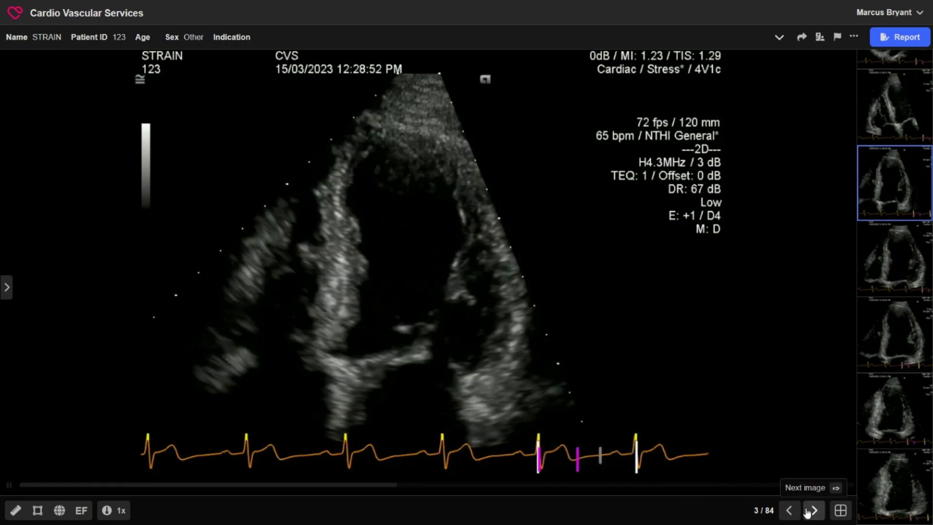
Advance from image 3 to image 10 of 84, the purple-tinted apical four-chamber stress loop
{"action": "left_click", "coordinate": [814, 510]}
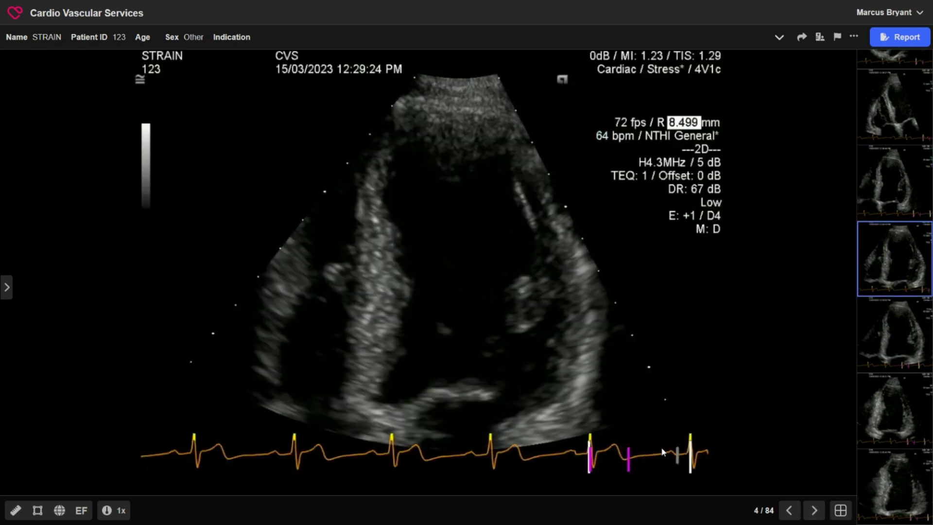
{"action": "left_click", "coordinate": [814, 510]}
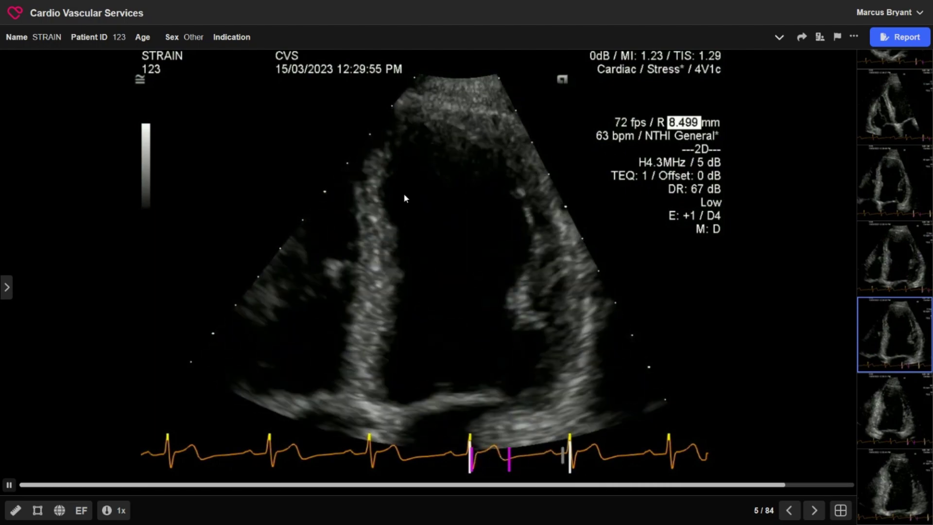
{"action": "left_click", "coordinate": [814, 510]}
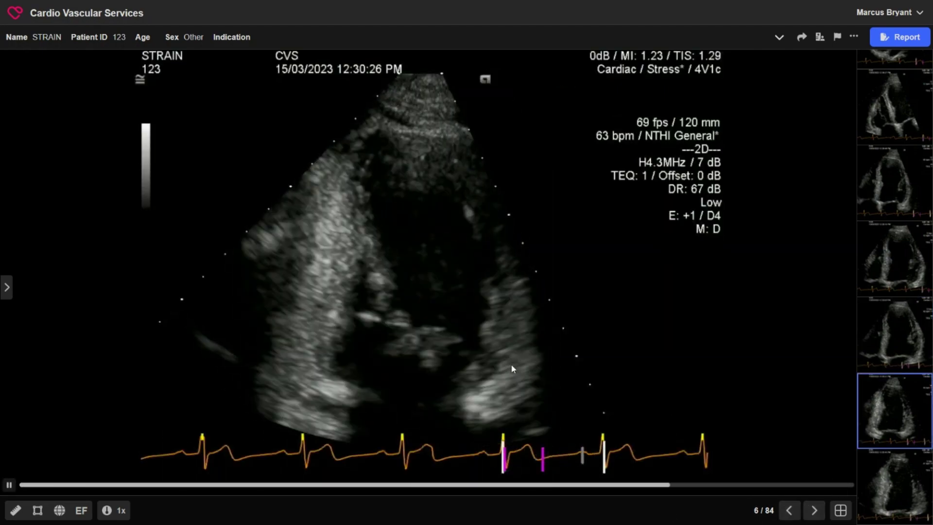
{"action": "left_click", "coordinate": [814, 510]}
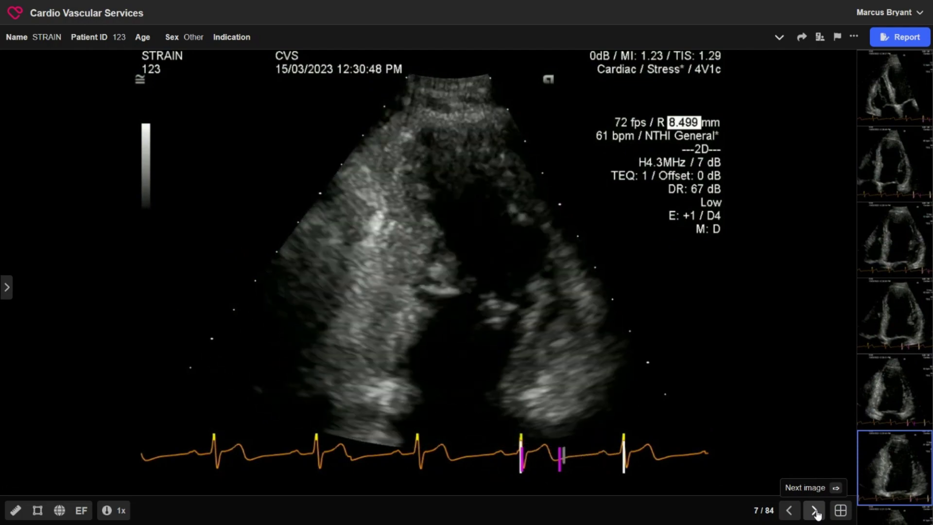
{"action": "left_click", "coordinate": [814, 510]}
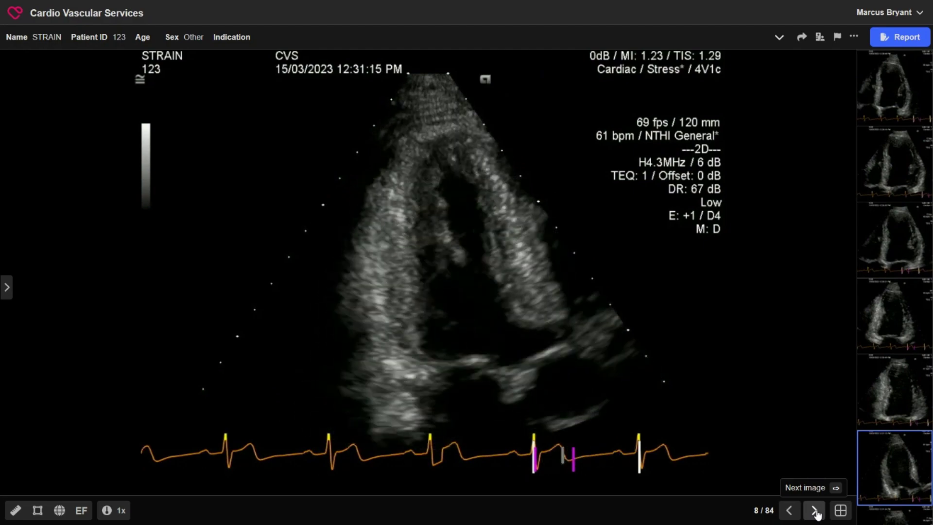
{"action": "left_click", "coordinate": [814, 510]}
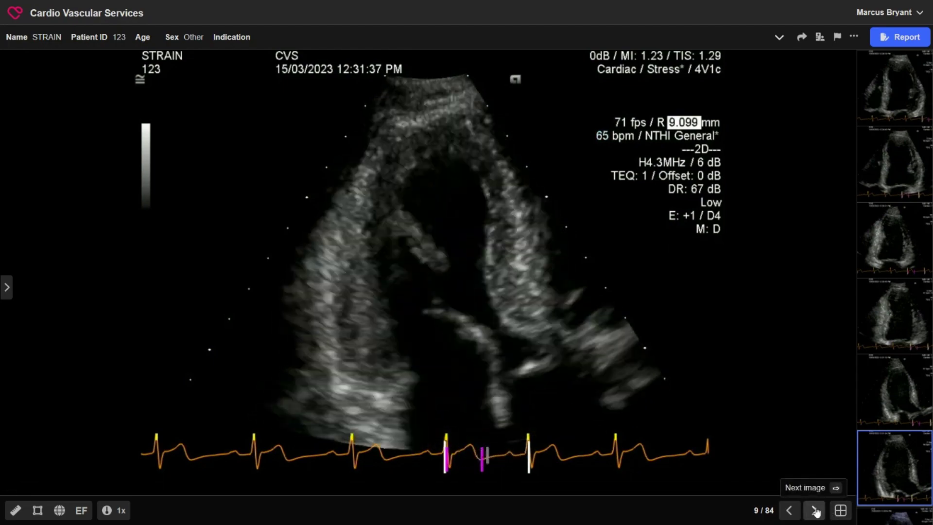
{"action": "left_click", "coordinate": [814, 510]}
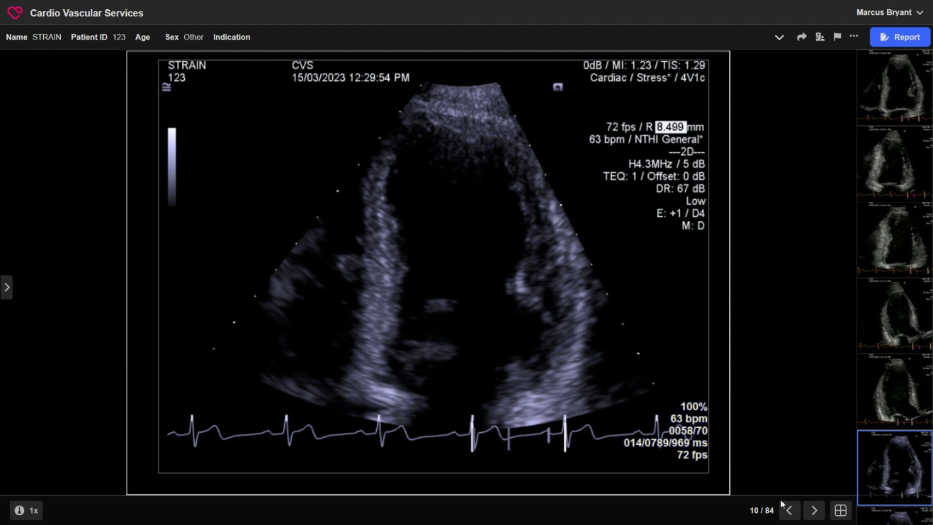
Step forward from image 10 to image 17 of 84 as the yellow wall tracing builds up
{"action": "left_click", "coordinate": [811, 514]}
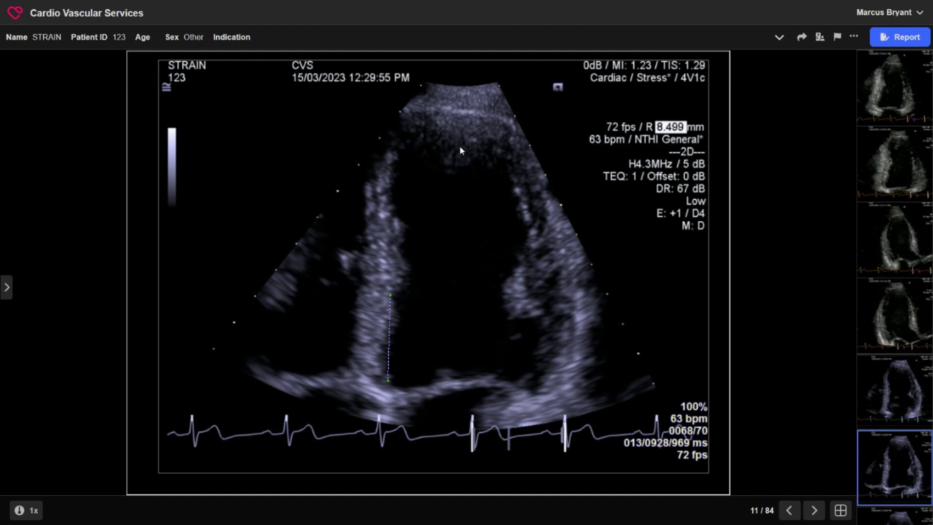
{"action": "left_click", "coordinate": [817, 515]}
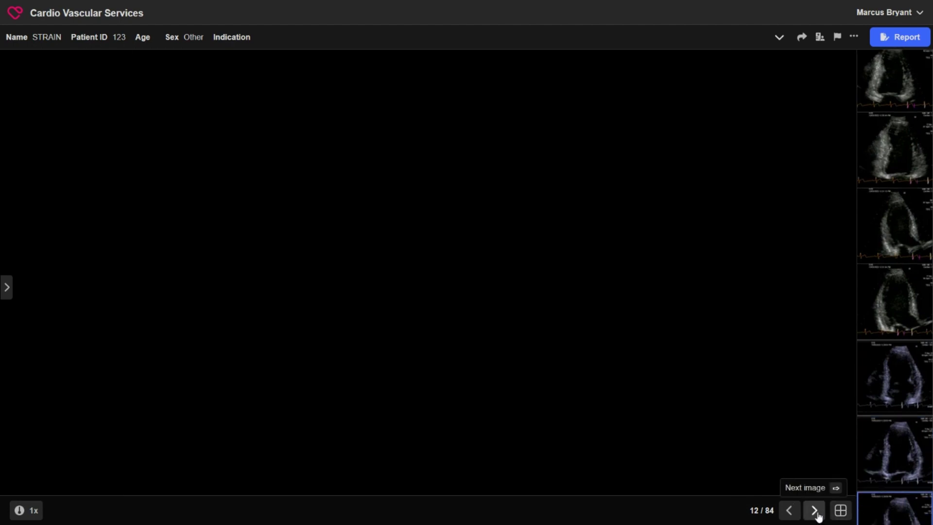
{"action": "left_click", "coordinate": [817, 515]}
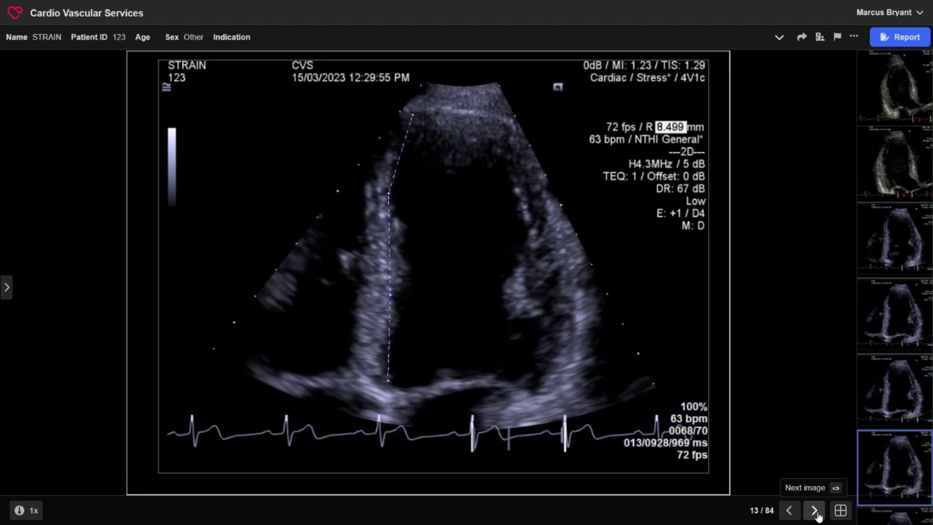
{"action": "left_click", "coordinate": [814, 510]}
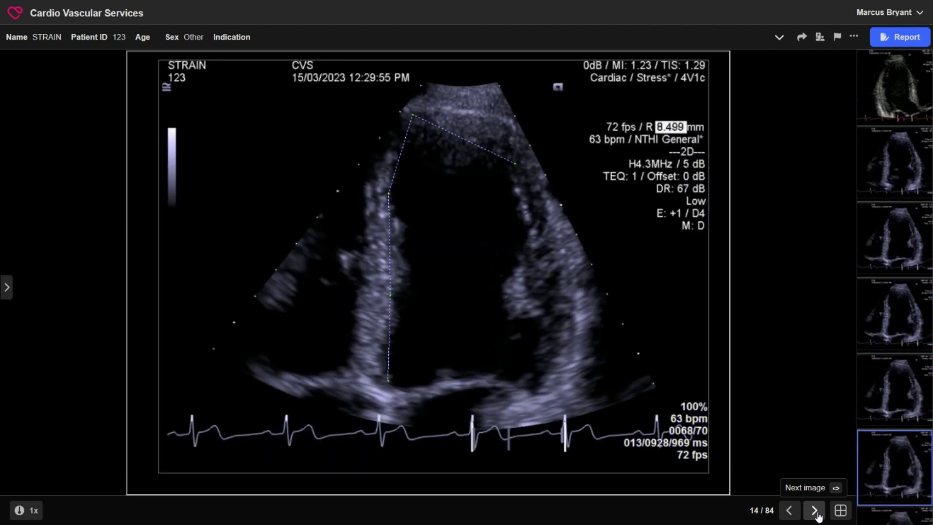
{"action": "left_click", "coordinate": [814, 510]}
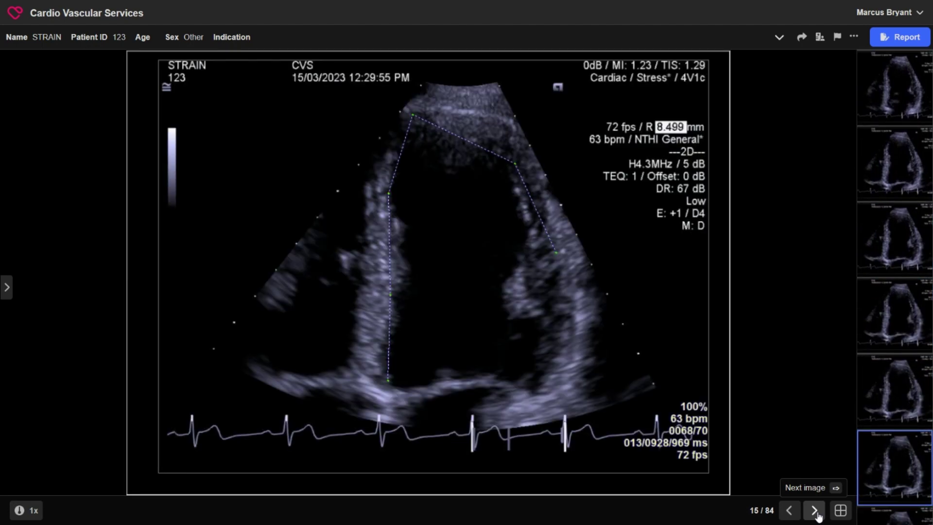
{"action": "left_click", "coordinate": [815, 510]}
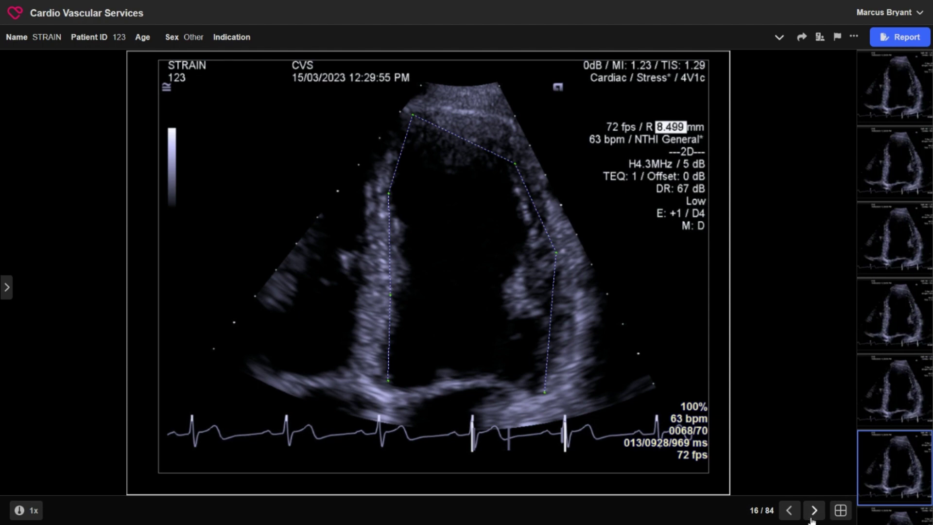
{"action": "left_click", "coordinate": [811, 514]}
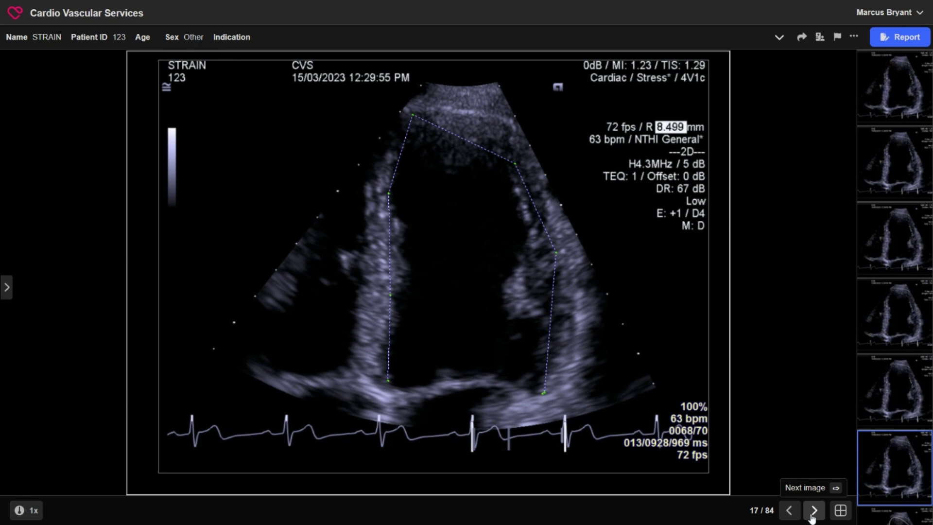
{"action": "left_click", "coordinate": [813, 510]}
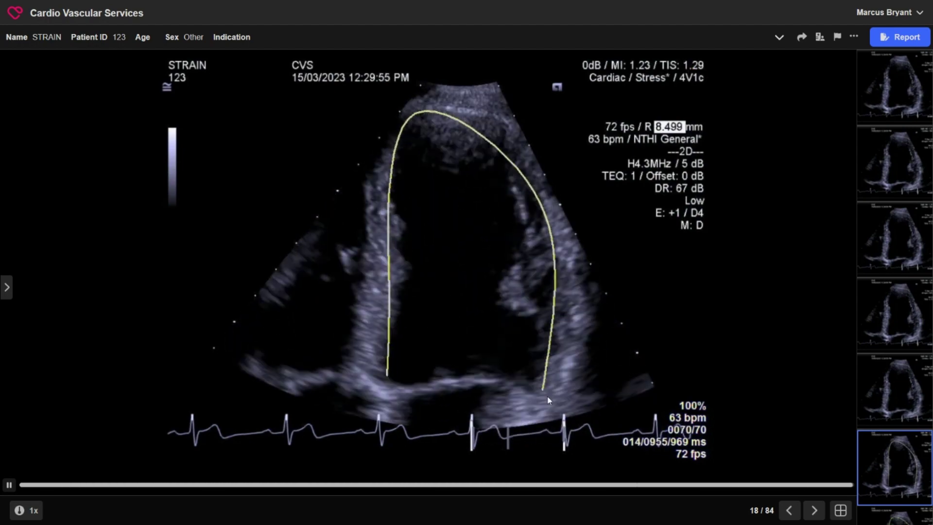
Advance from image 21 to the image 25 strain report showing EF 61%, SV 83.6 ml, GLS -19.09%
{"action": "left_click", "coordinate": [814, 511]}
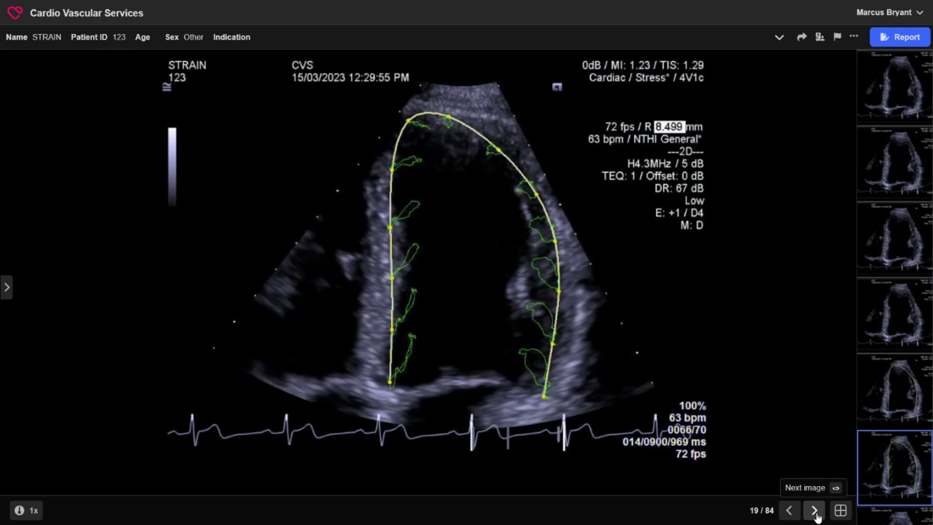
{"action": "left_click", "coordinate": [815, 511]}
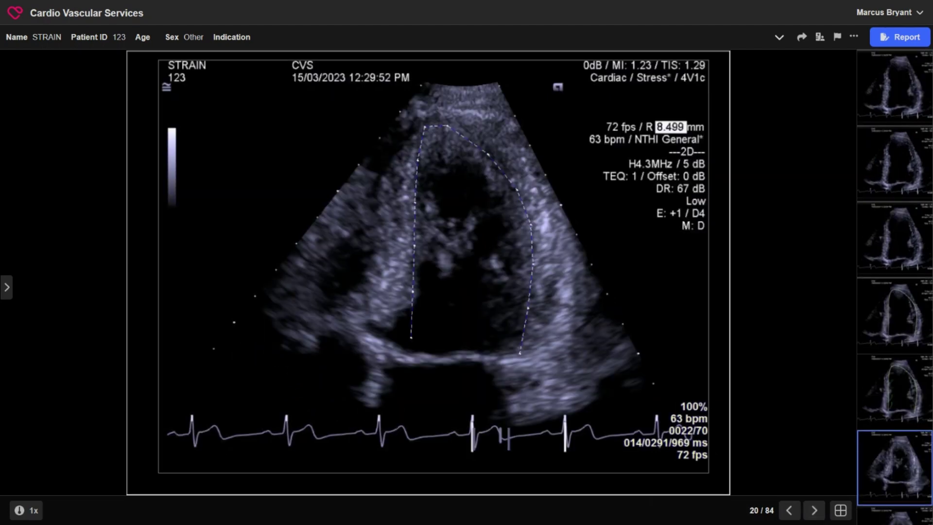
{"action": "left_click", "coordinate": [813, 511]}
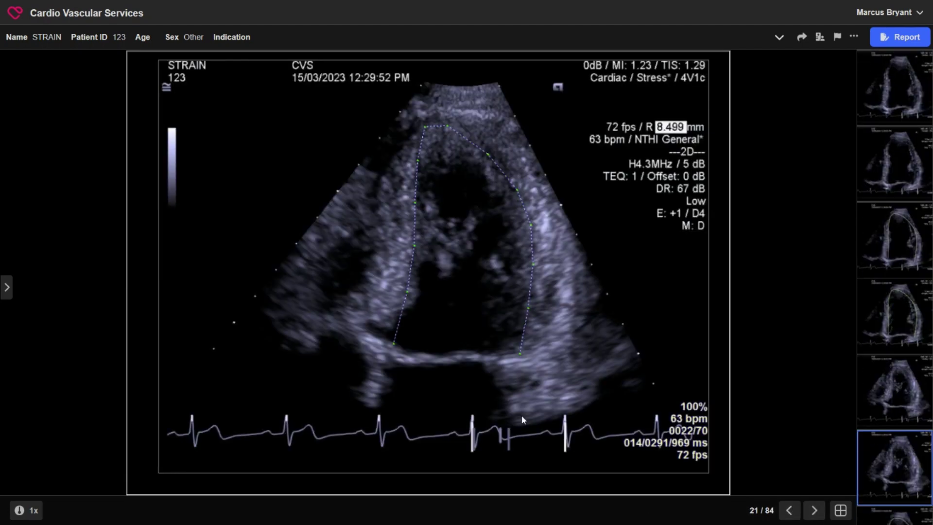
{"action": "left_click", "coordinate": [815, 514]}
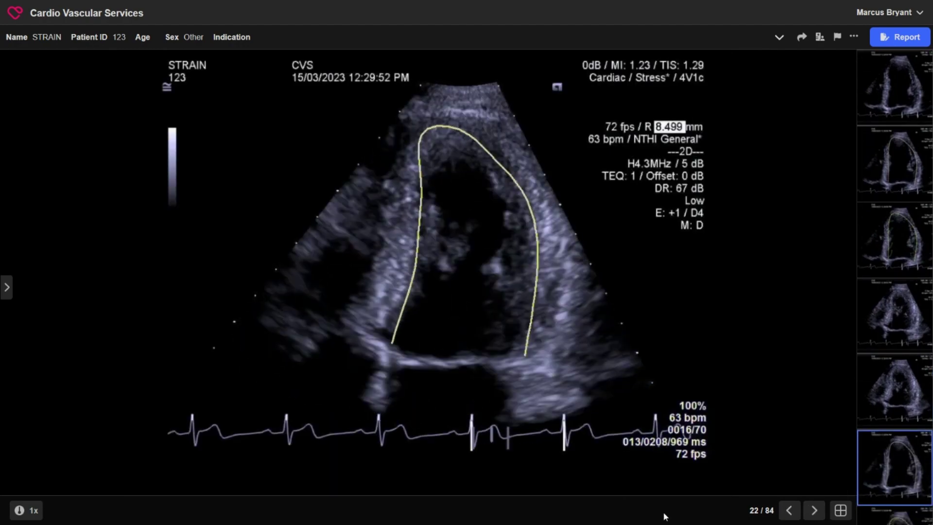
{"action": "mouse_move", "coordinate": [391, 379]}
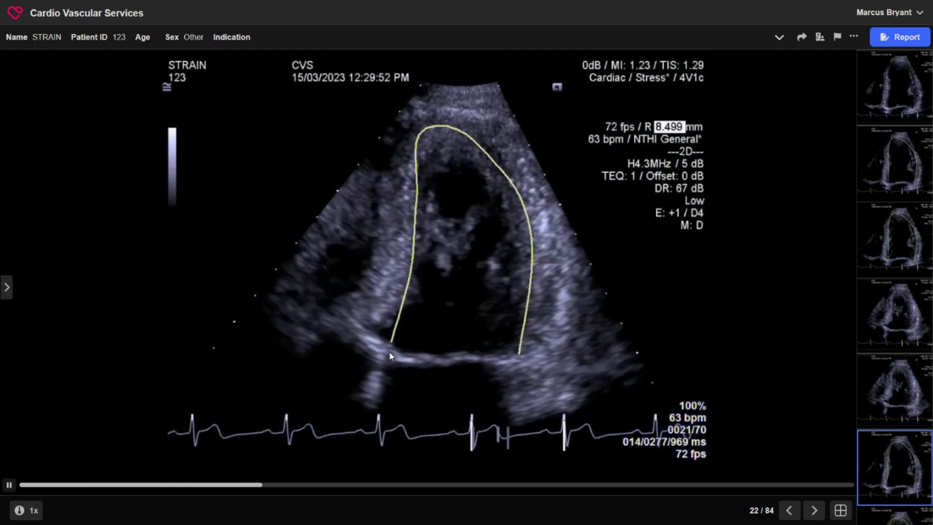
{"action": "left_click", "coordinate": [814, 510]}
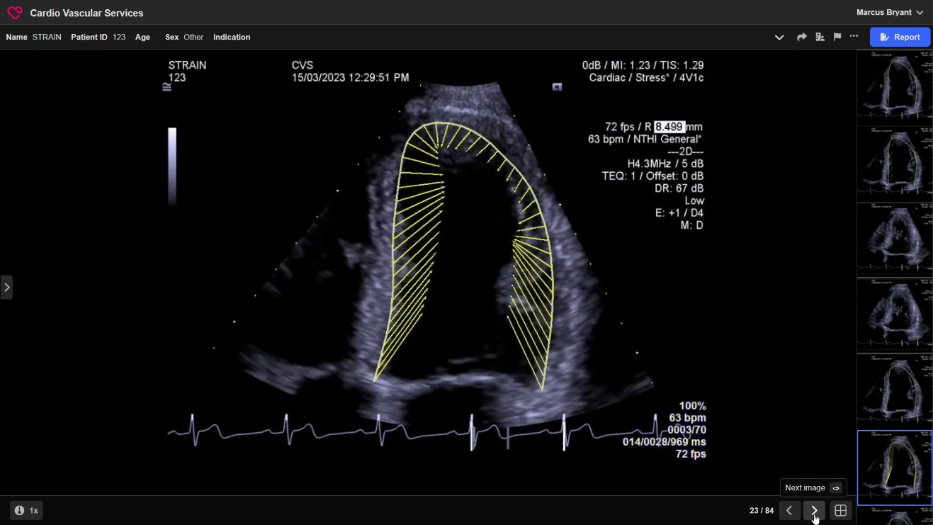
{"action": "left_click", "coordinate": [814, 513]}
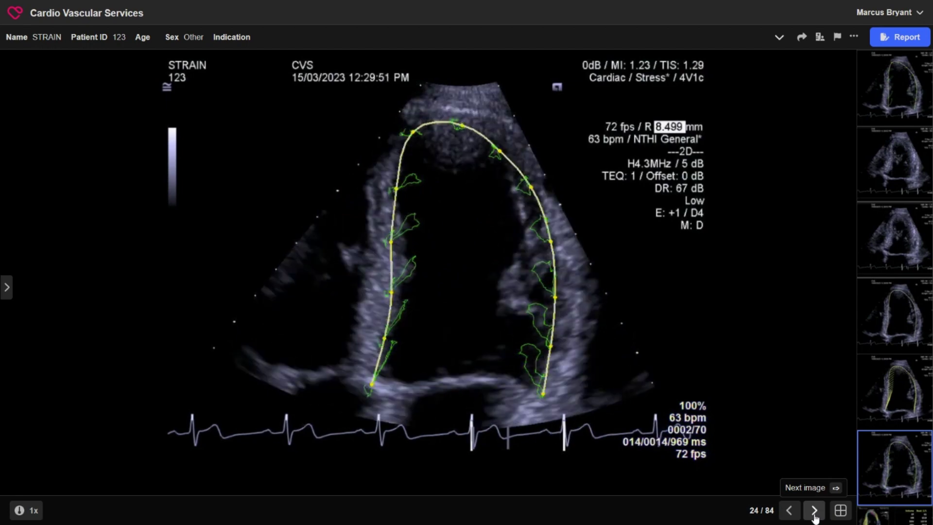
{"action": "left_click", "coordinate": [814, 511]}
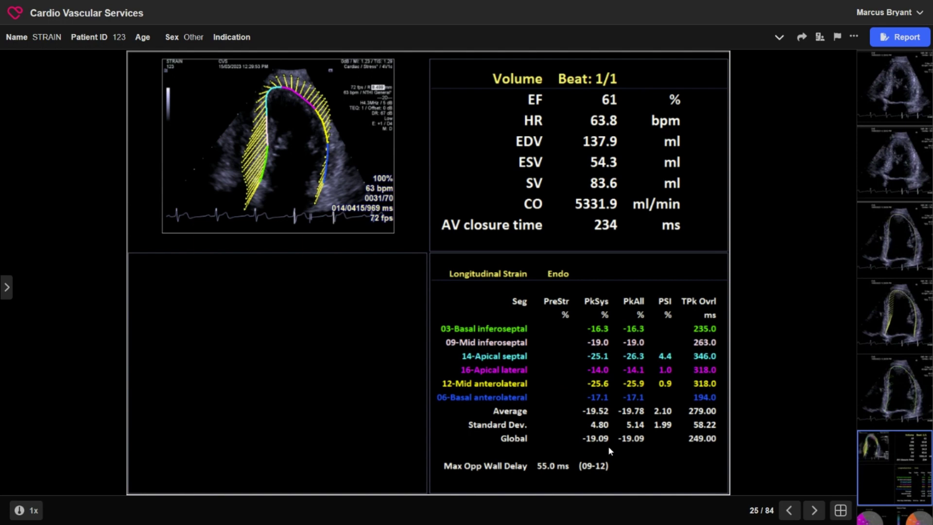
Page from image 25 past bullseye plots and strain curves to image 30's volume and Dmax–Dmin curves
{"action": "left_click", "coordinate": [814, 511]}
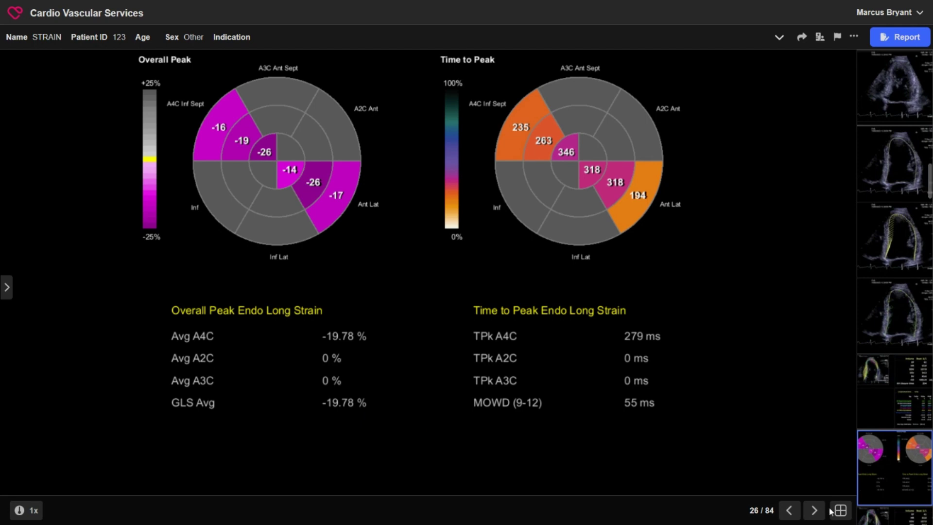
{"action": "left_click", "coordinate": [814, 510]}
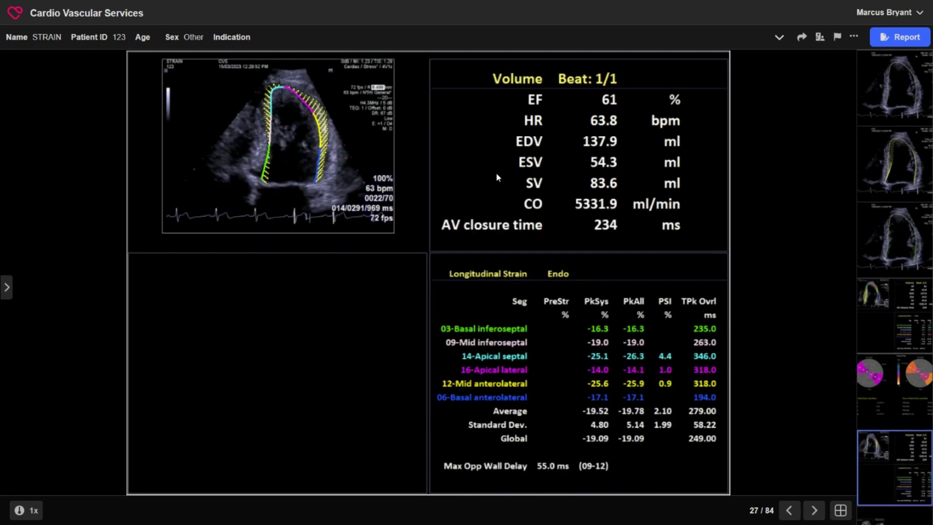
{"action": "left_click", "coordinate": [821, 513]}
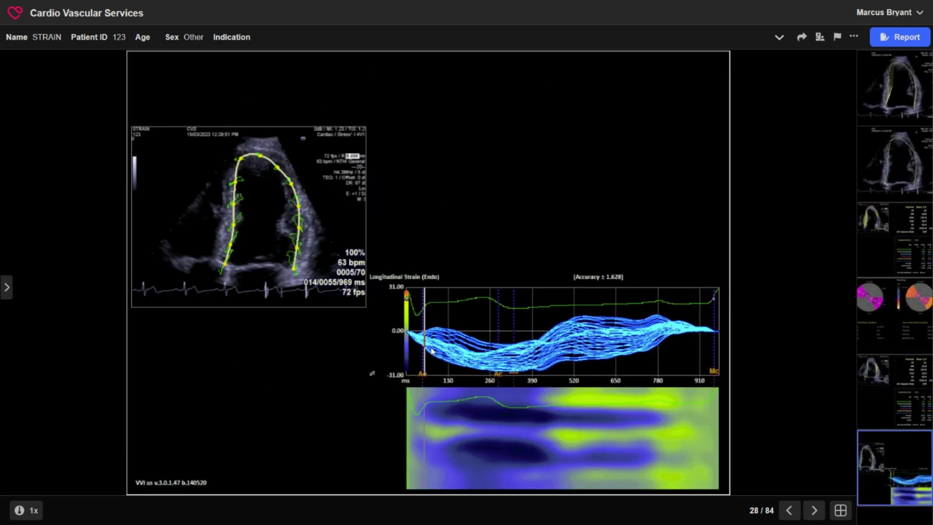
{"action": "left_click", "coordinate": [815, 511]}
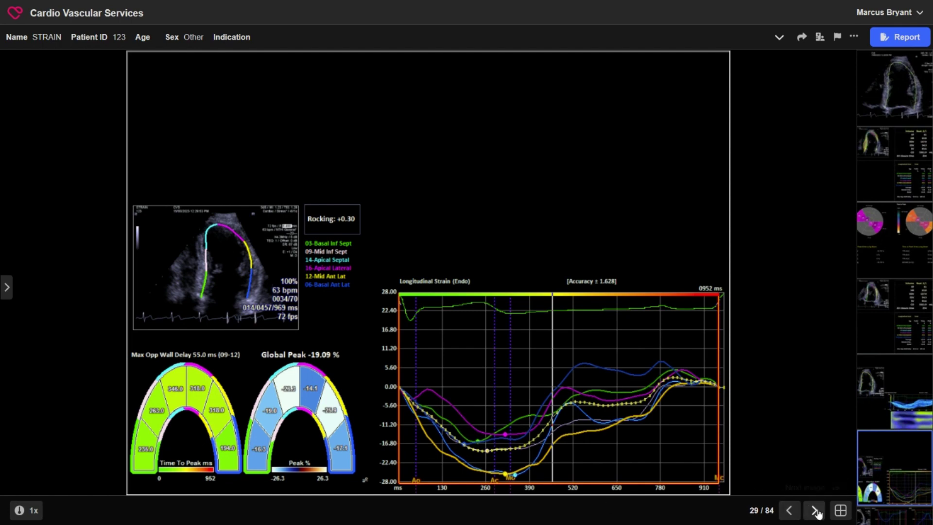
{"action": "left_click", "coordinate": [814, 509]}
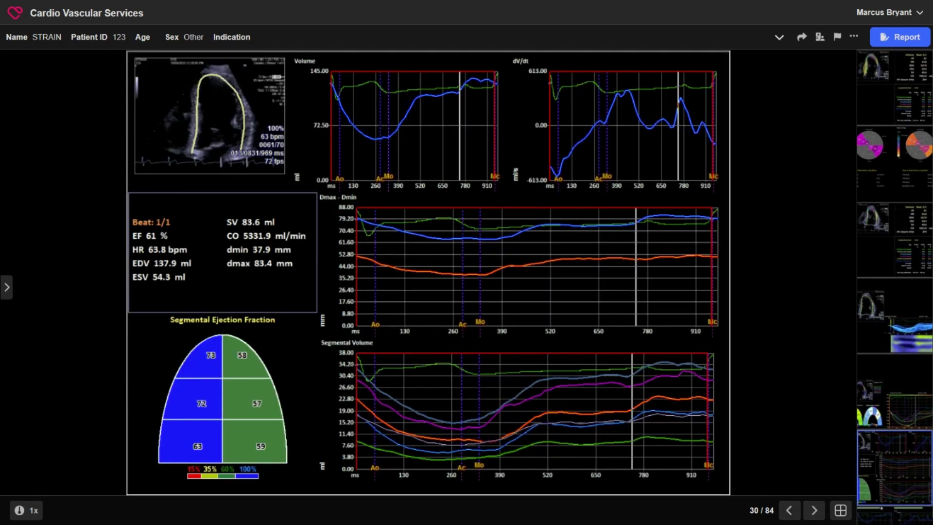
Move past the chart pages to image 32, a four-chamber loop with dotted wall contours
{"action": "left_click", "coordinate": [814, 510]}
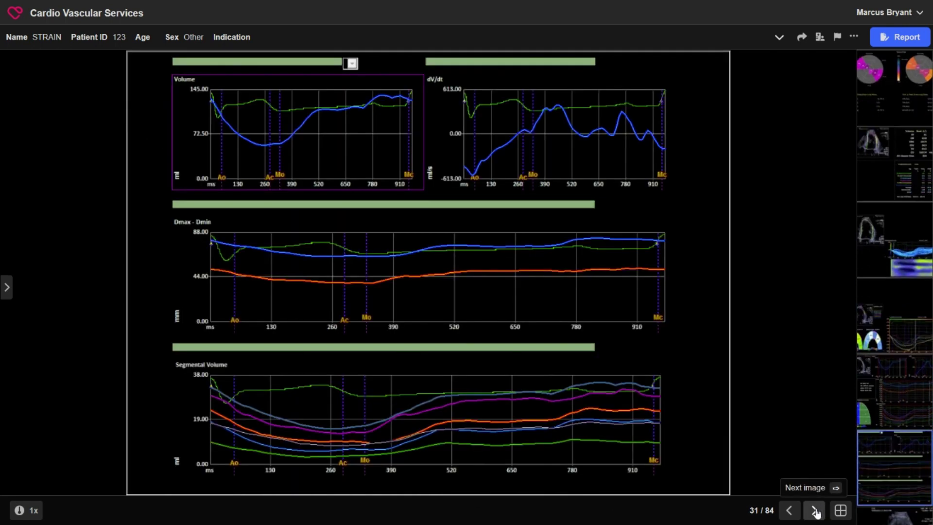
{"action": "left_click", "coordinate": [815, 510]}
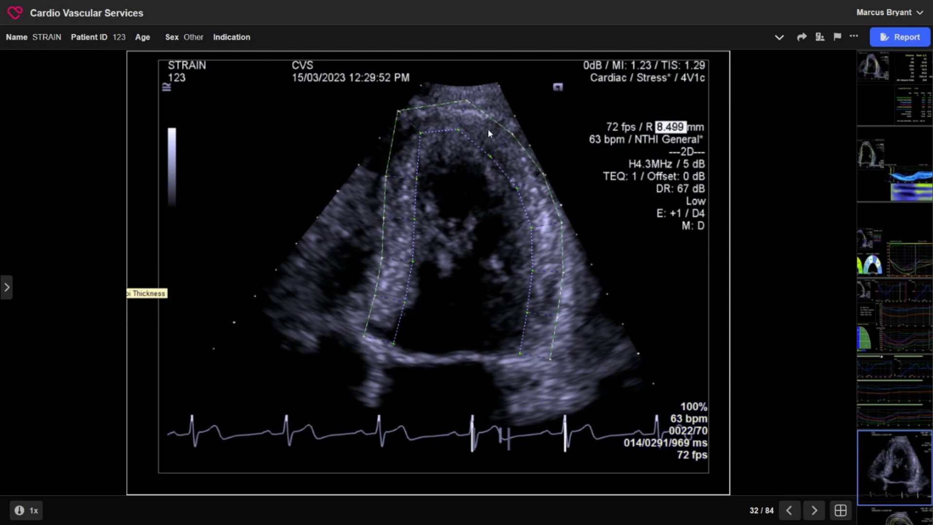
Advance from image 32 to image 37's peak and time-to-peak bullseyes showing GLS Avg -19.92%
{"action": "left_click", "coordinate": [815, 511]}
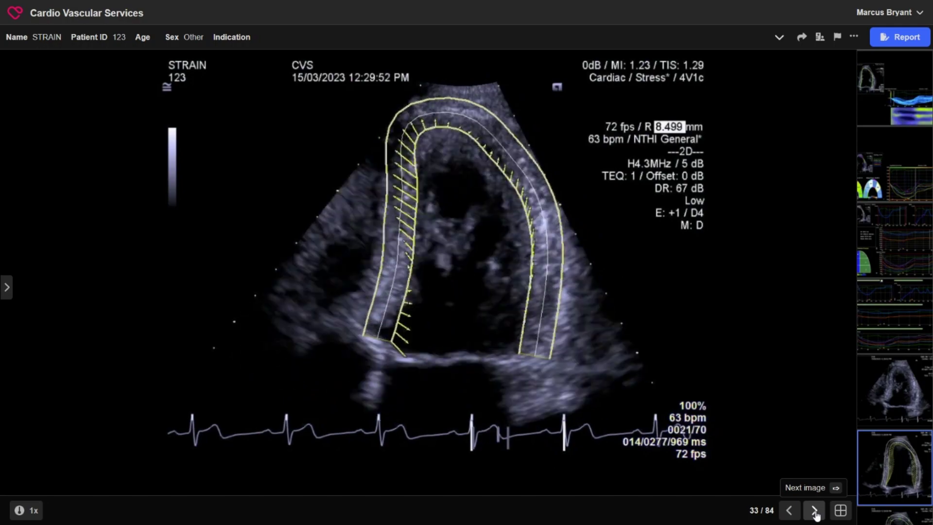
{"action": "left_click", "coordinate": [815, 511]}
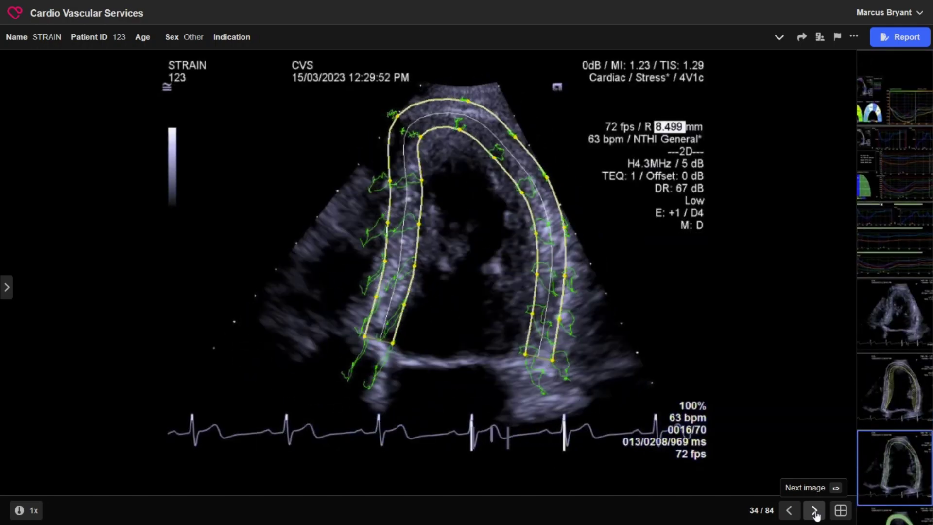
{"action": "left_click", "coordinate": [814, 511]}
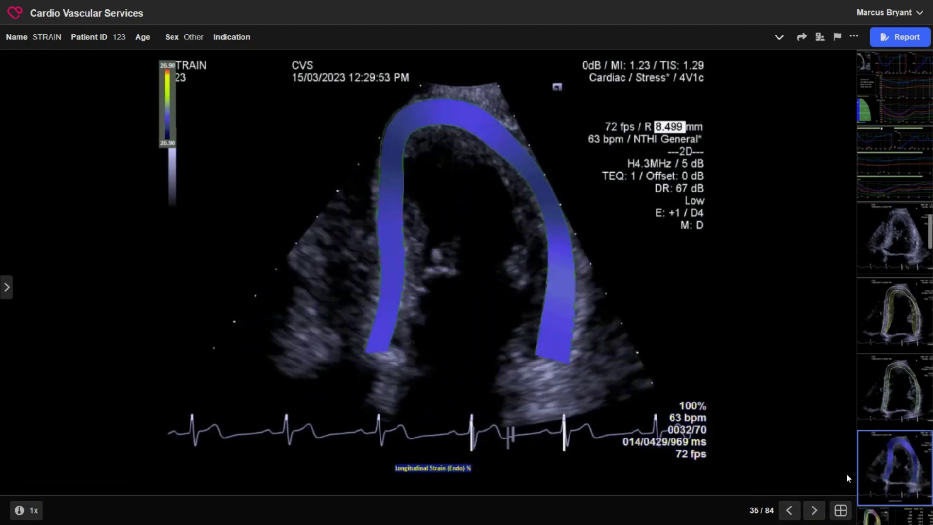
{"action": "left_click", "coordinate": [813, 510]}
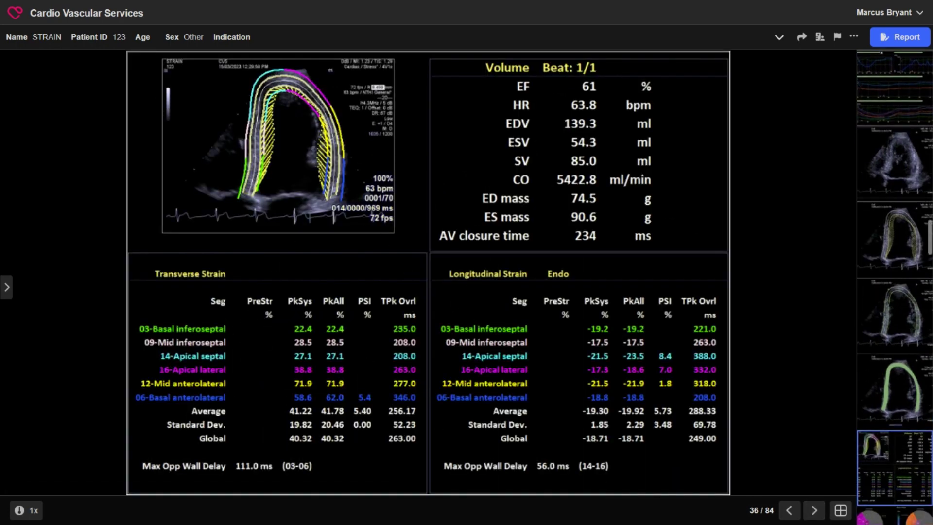
{"action": "left_click", "coordinate": [814, 511]}
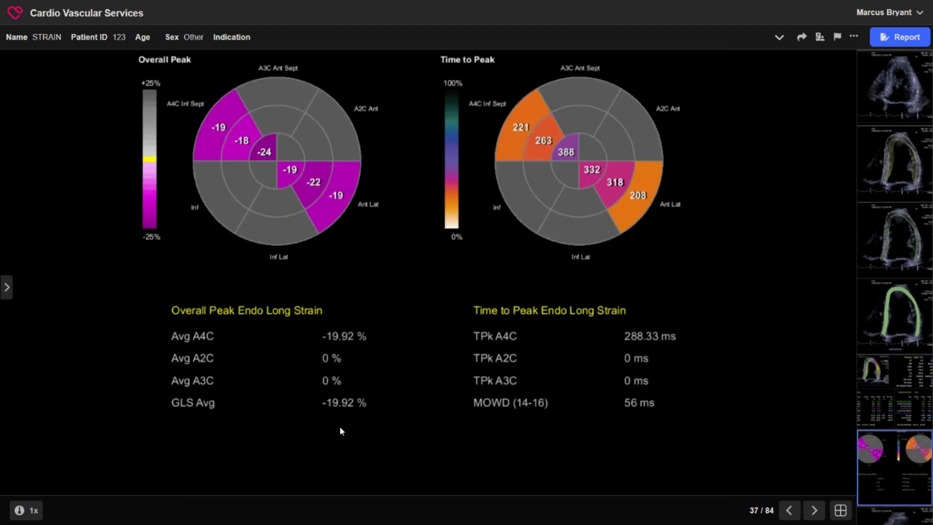